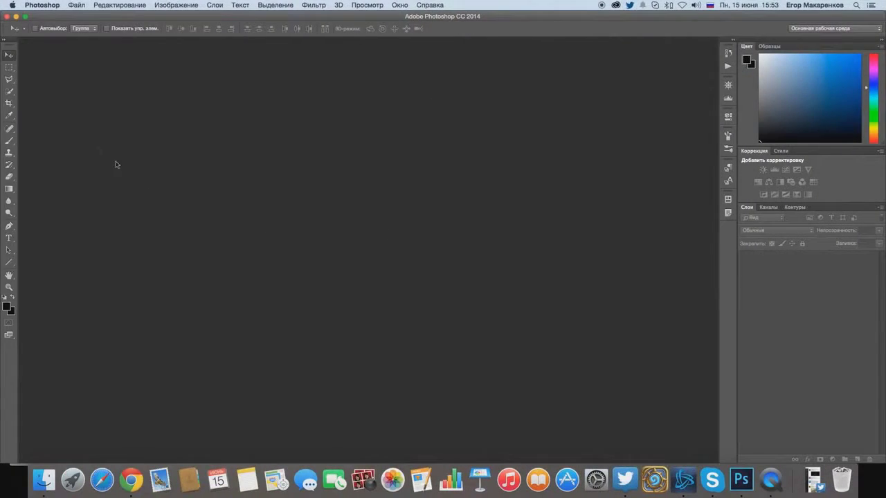
# - Create a new 1500×1500 px document named 'Лето' with a white background
pyautogui.click(76, 4)
pyautogui.click(86, 19)
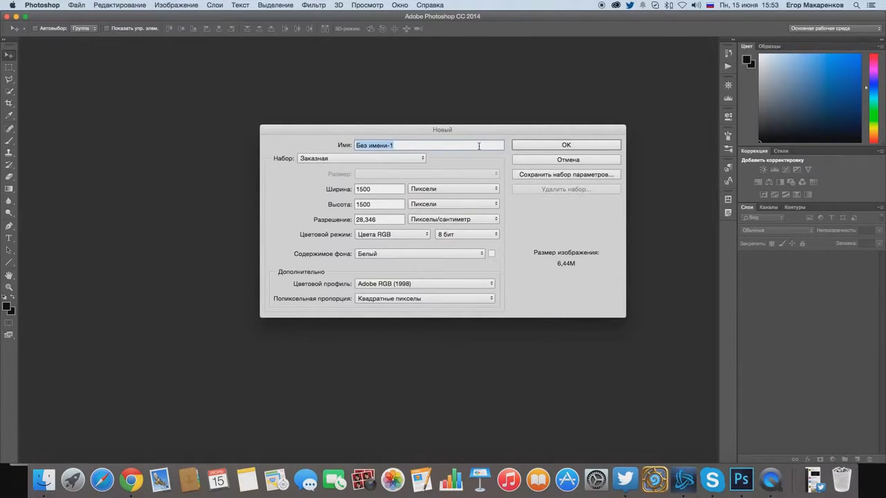
pyautogui.write('Лет')
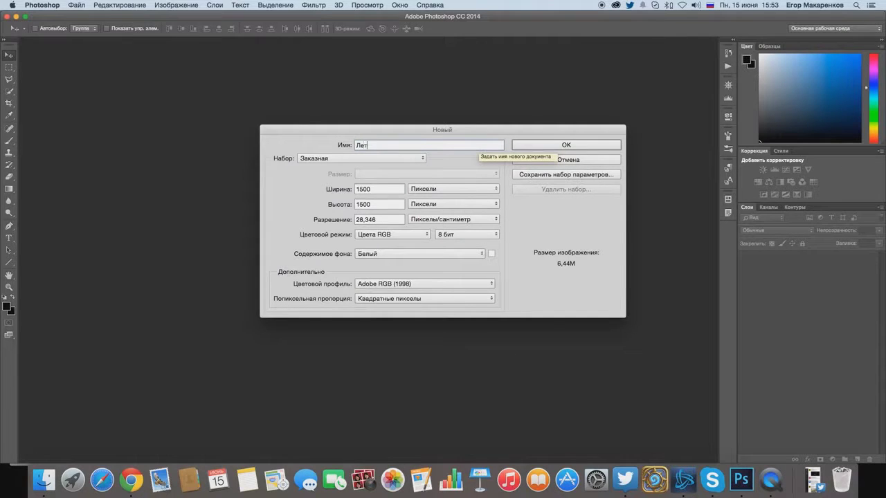
pyautogui.click(540, 146)
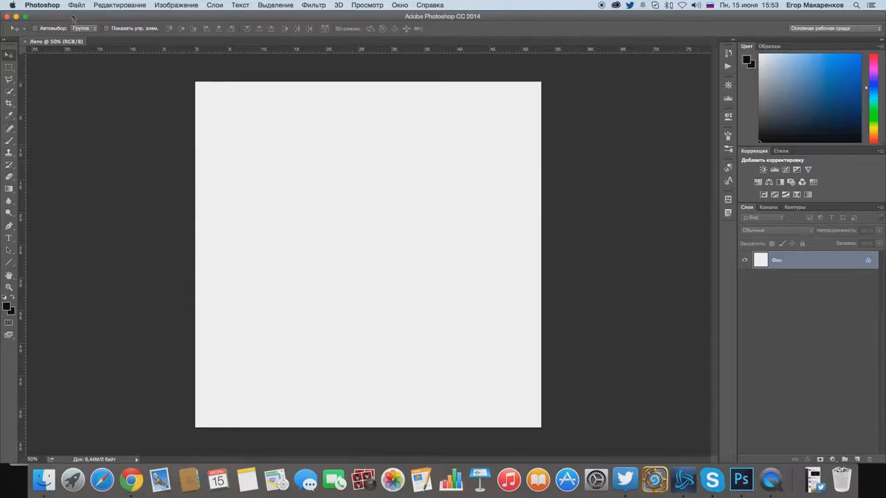
# - Open luxfon.com_4885.jpg, leaving its missing colour profile unmanaged
pyautogui.click(76, 5)
pyautogui.click(86, 28)
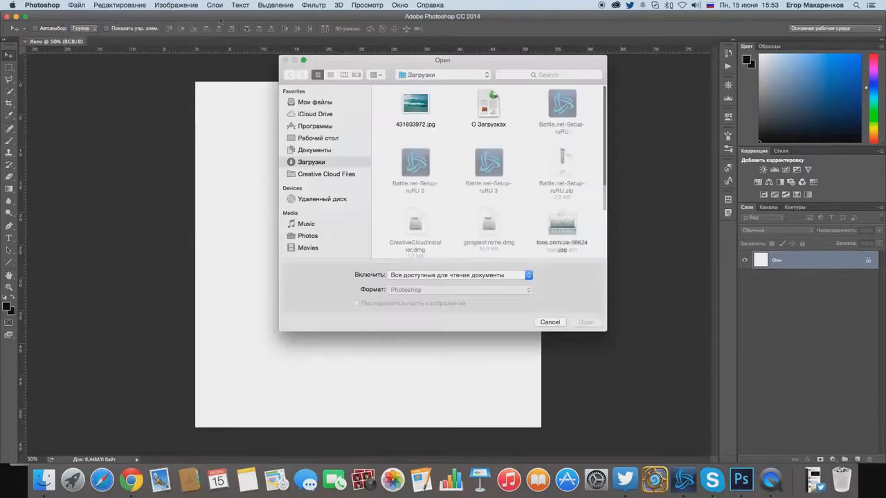
pyautogui.scroll(-3, 468, 190)
pyautogui.doubleClick(488, 221)
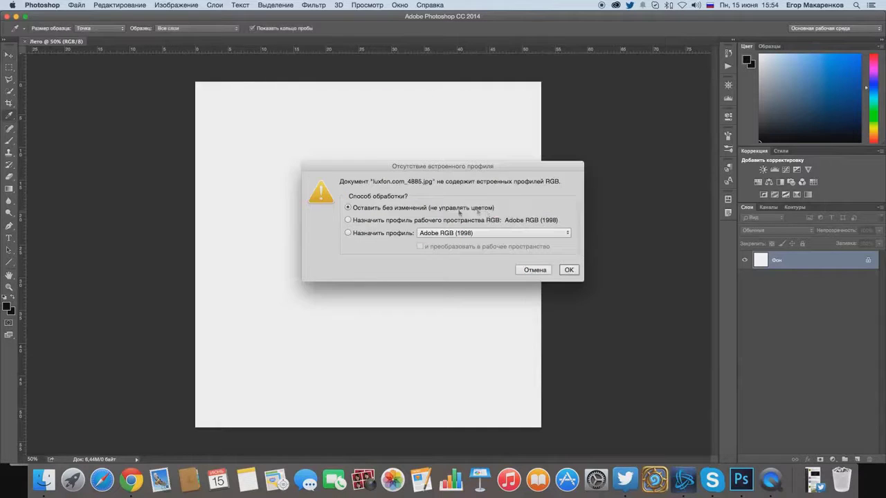
pyautogui.click(568, 271)
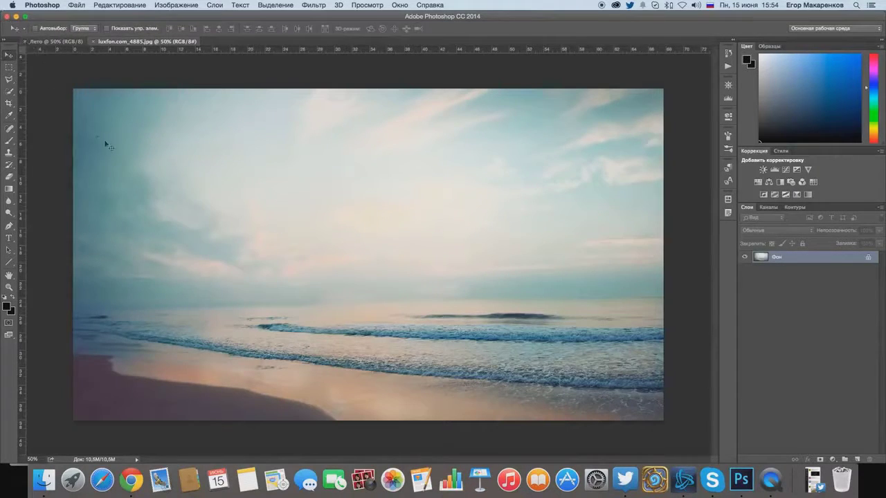
# - Drag the beach photo into Лето and scale it to fill the square canvas
pyautogui.moveTo(162, 172)
pyautogui.mouseDown()
pyautogui.moveTo(54, 45)
pyautogui.moveTo(370, 233)
pyautogui.moveTo(374, 218)
pyautogui.moveTo(290, 173)
pyautogui.mouseUp()
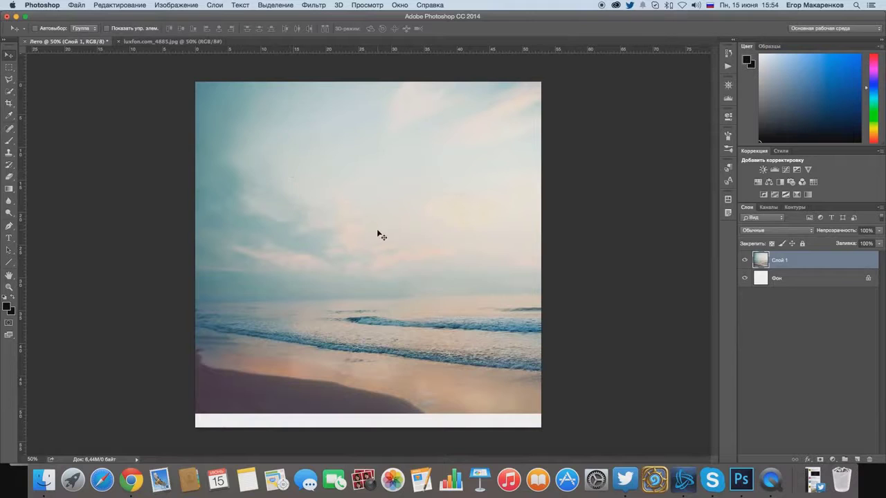
pyautogui.hotkey('ctrl', 't')
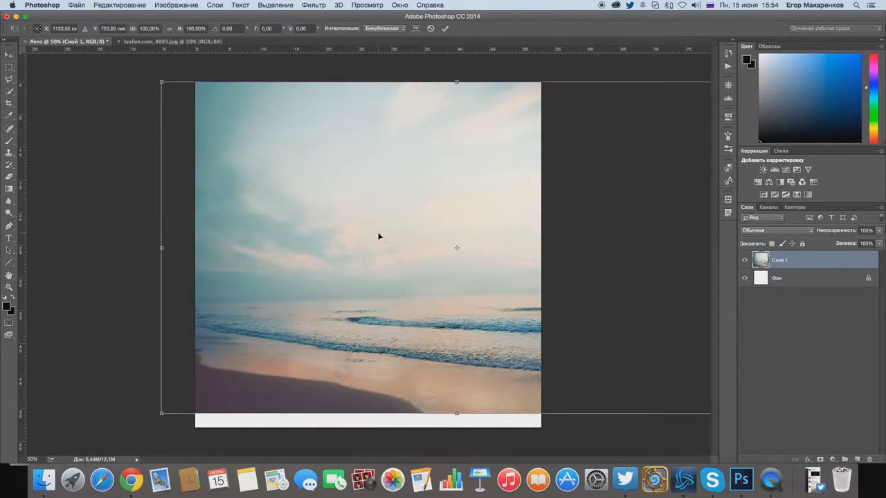
pyautogui.moveTo(496, 284); pyautogui.dragTo(426, 287)
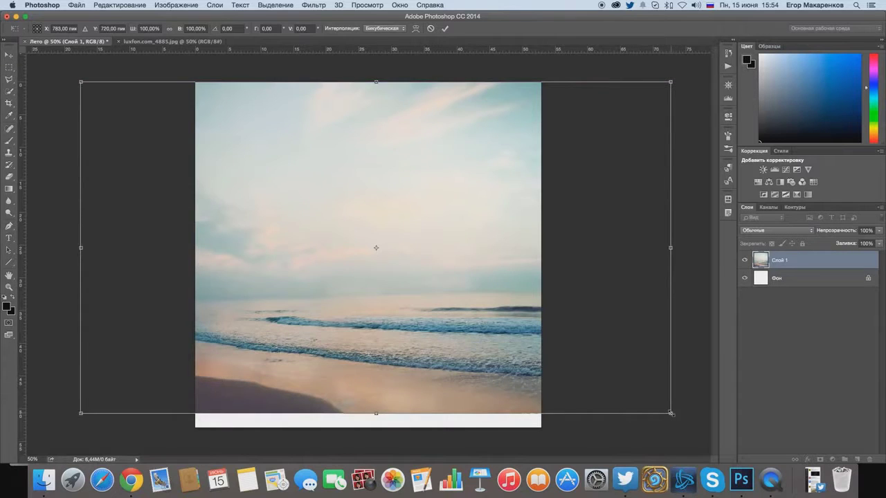
pyautogui.moveTo(670, 413); pyautogui.dragTo(694, 434)
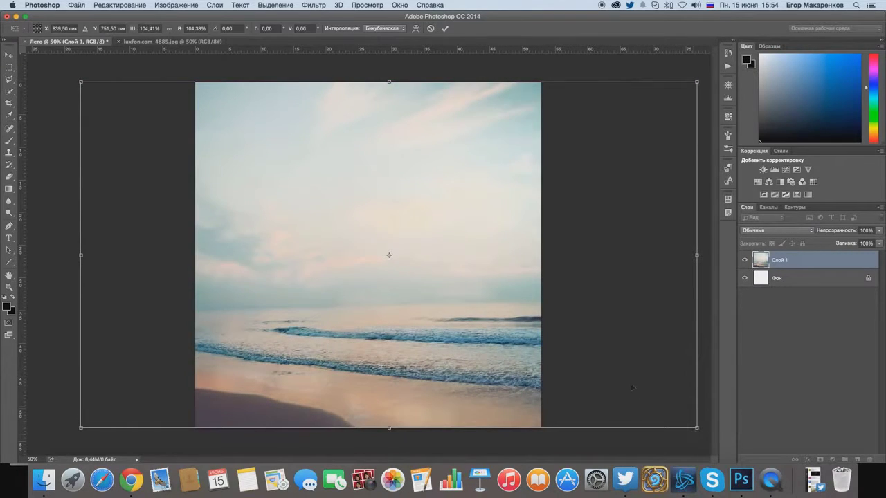
pyautogui.moveTo(468, 288); pyautogui.dragTo(398, 289)
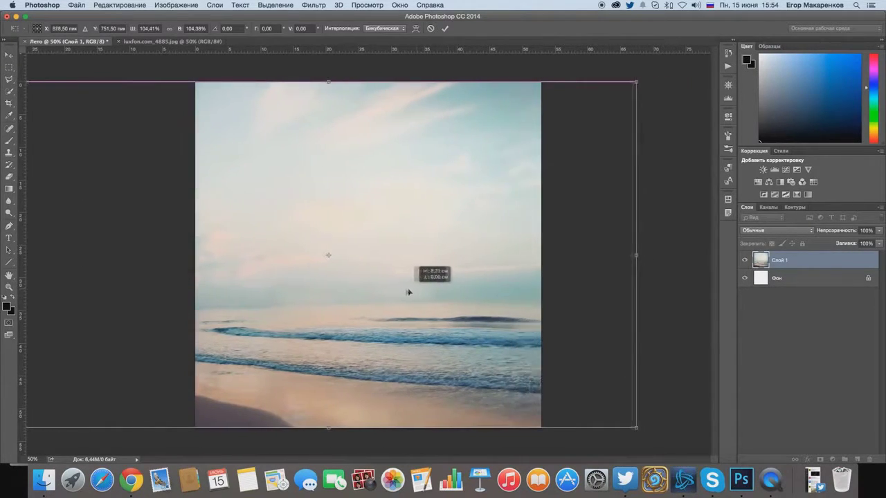
pyautogui.press('Return')
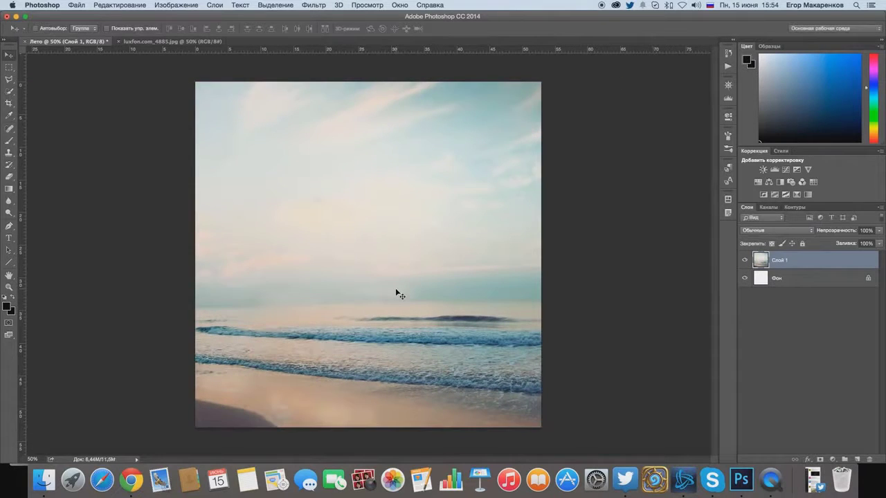
pyautogui.click(372, 8)
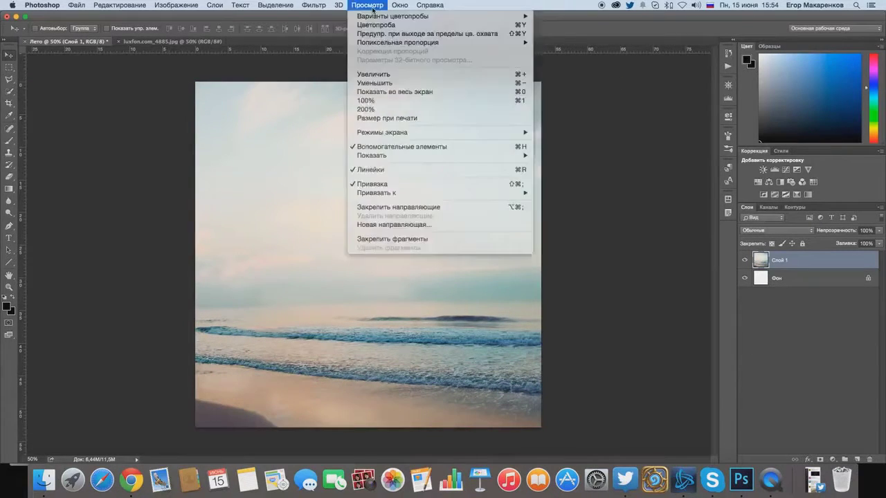
# - Apply a Gaussian Blur with a 5-pixel radius to the beach photo layer
pyautogui.moveTo(323, 141)
pyautogui.click(557, 193)
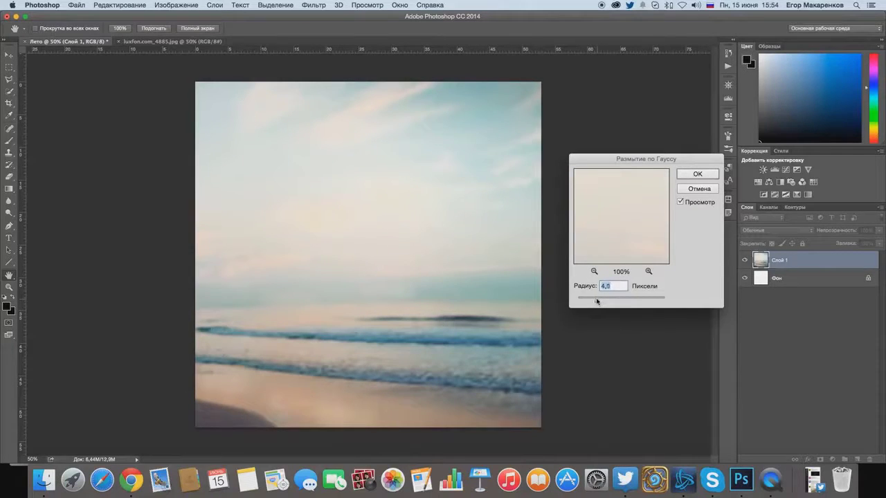
pyautogui.write('5')
pyautogui.click(698, 174)
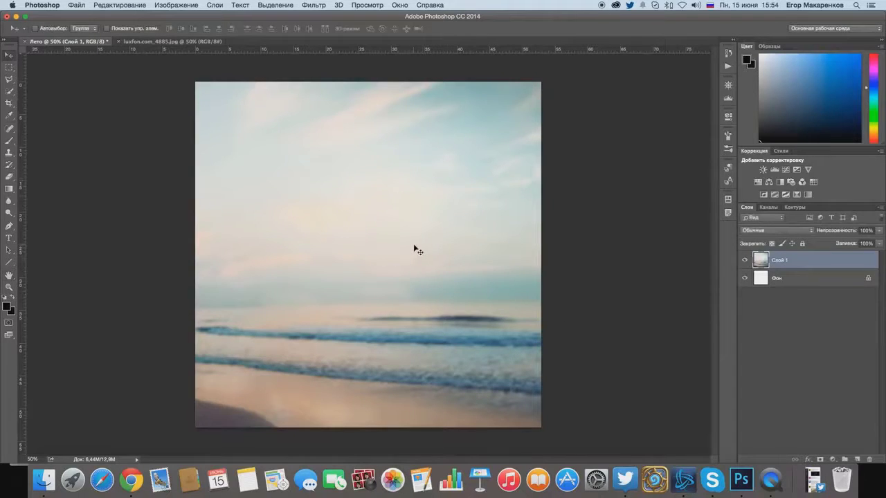
# - Draw an empty paragraph text box over the photo's upper middle
pyautogui.click(8, 238)
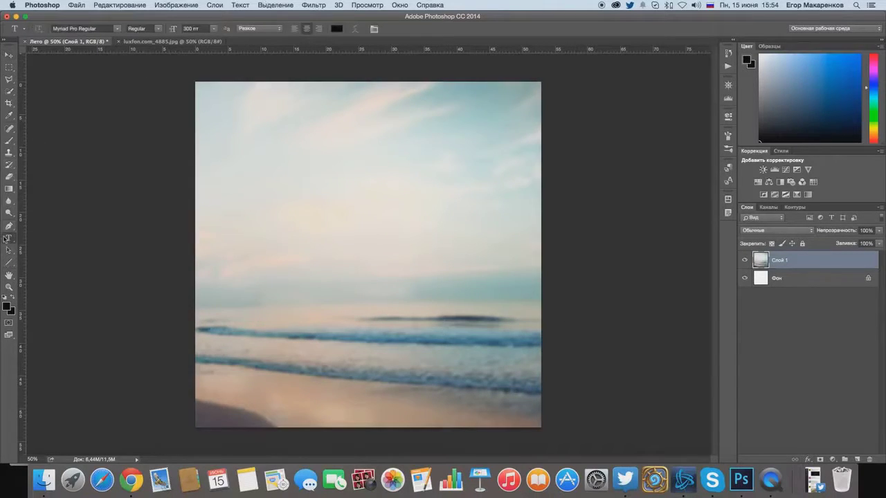
pyautogui.click(118, 31)
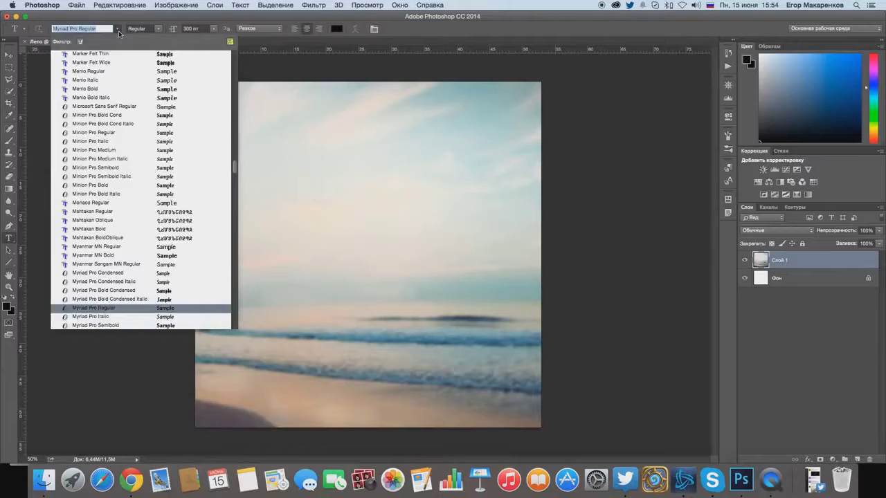
pyautogui.click(119, 32)
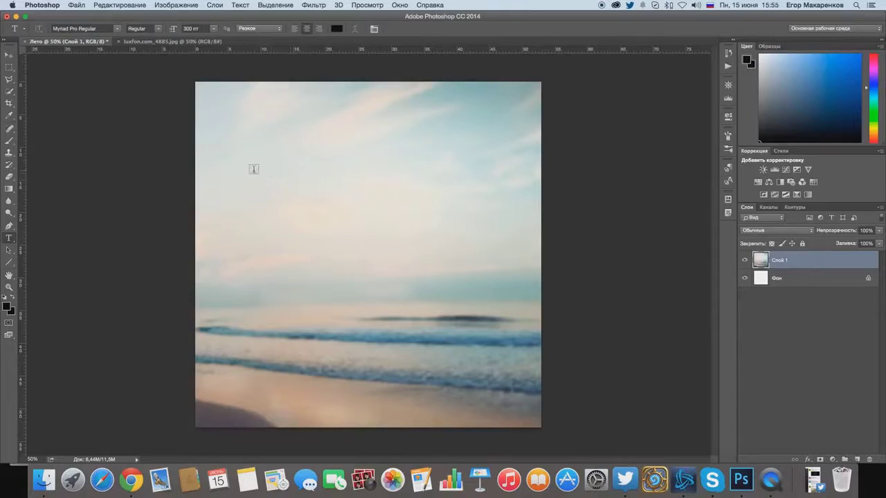
pyautogui.moveTo(255, 170)
pyautogui.mouseDown()
pyautogui.moveTo(416, 263)
pyautogui.moveTo(483, 343)
pyautogui.mouseUp()
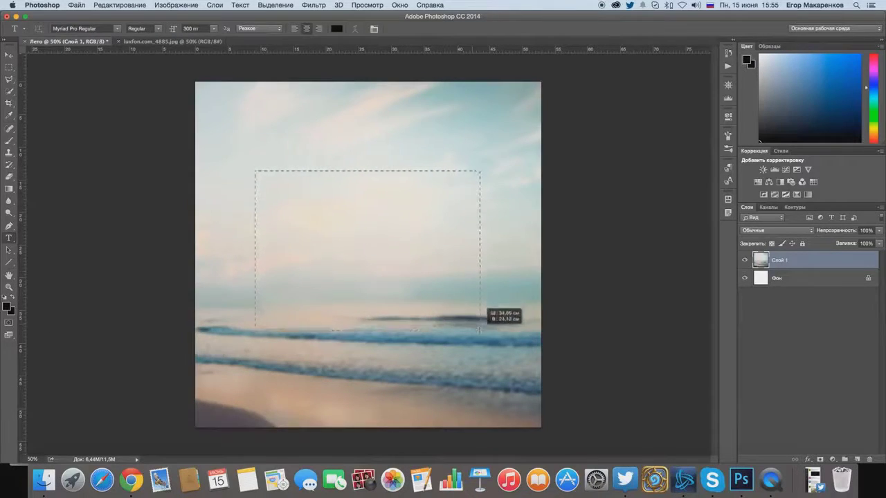
pyautogui.moveTo(482, 343); pyautogui.dragTo(485, 344)
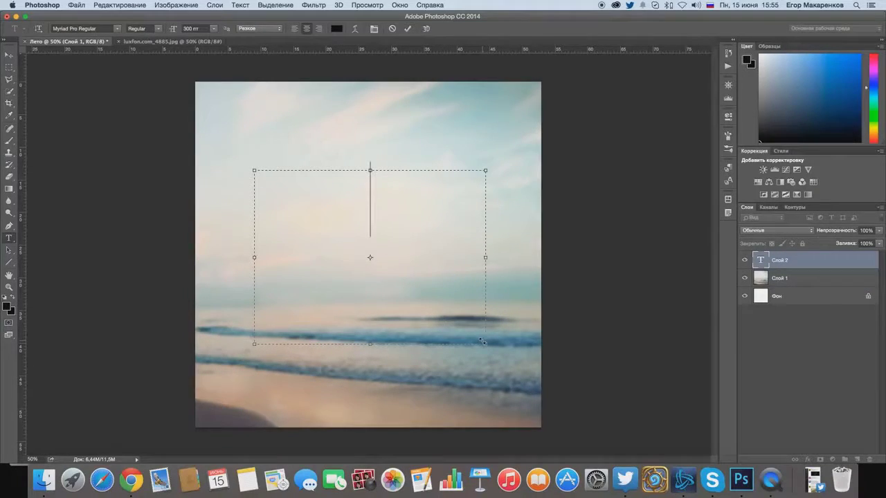
pyautogui.write('Ш')
pyautogui.press('BackSpace')
# - Set the foreground text colour to white (#ffffff)
pyautogui.click(7, 307)
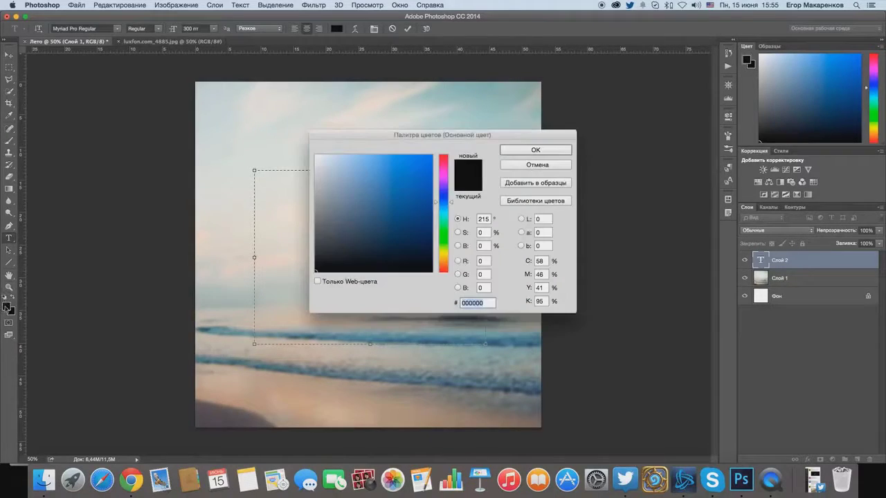
pyautogui.moveTo(344, 236); pyautogui.dragTo(236, 145)
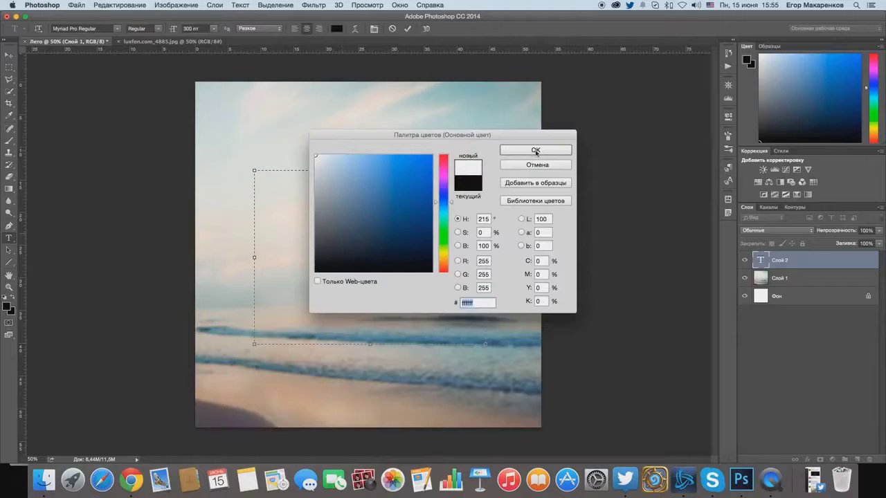
pyautogui.click(531, 151)
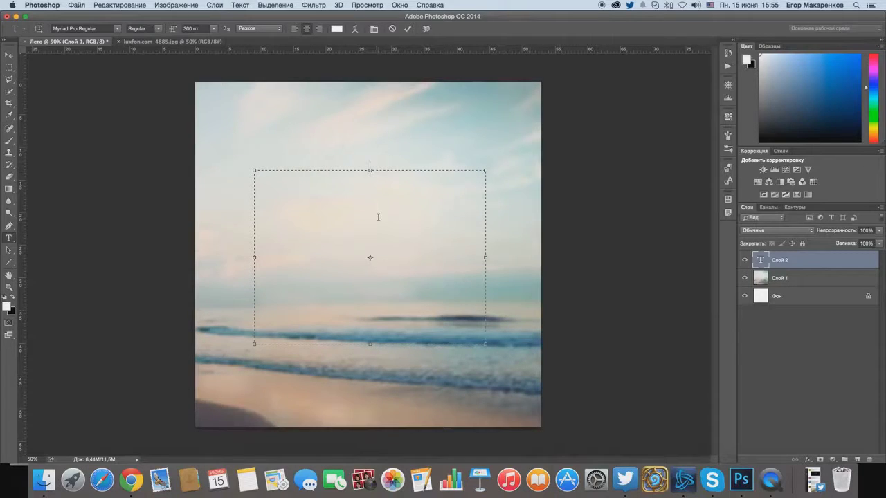
# - Type 'I LOVE' and 'SUMMER' on two lines, widen and centre the box, then commit
pyautogui.write('I LOVE')
pyautogui.press('Return')
pyautogui.write('SUMM')
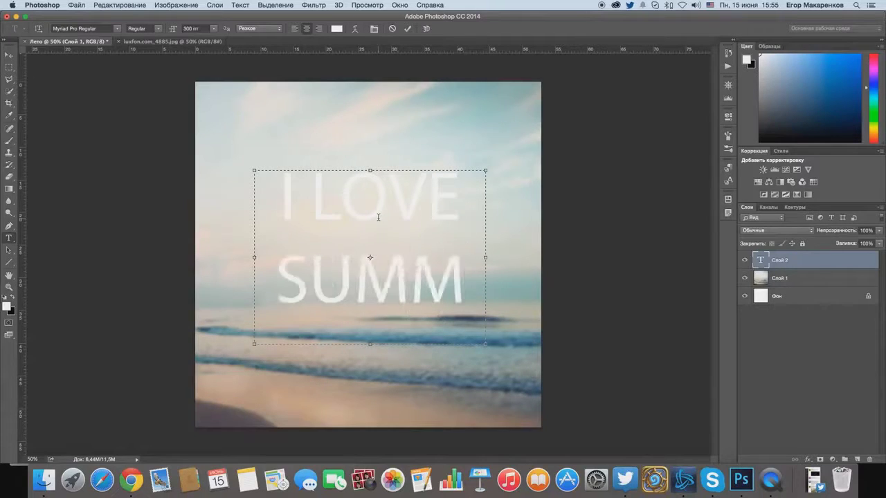
pyautogui.write('E')
pyautogui.moveTo(487, 344); pyautogui.dragTo(522, 344)
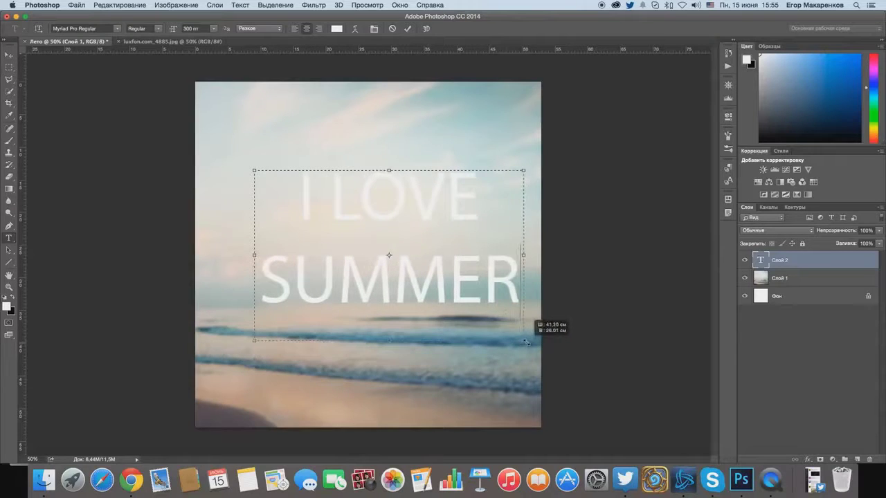
pyautogui.moveTo(486, 357)
pyautogui.mouseDown()
pyautogui.moveTo(469, 359)
pyautogui.moveTo(467, 372)
pyautogui.mouseUp()
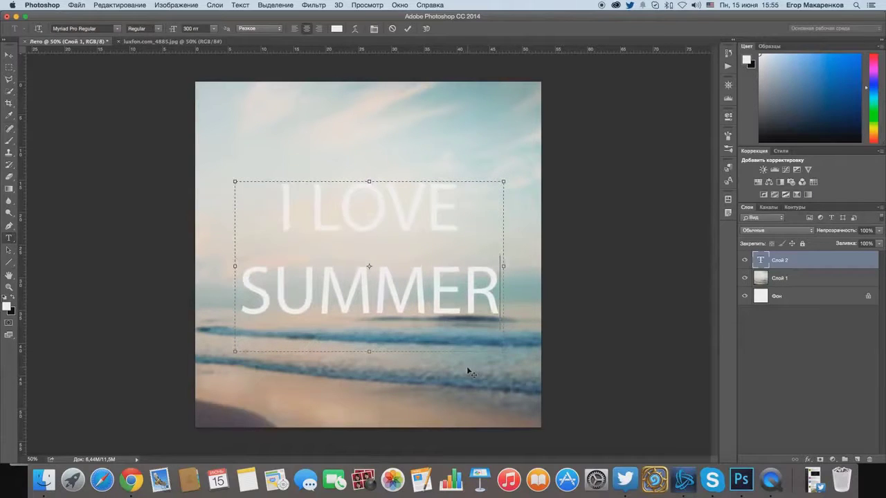
pyautogui.click(773, 268)
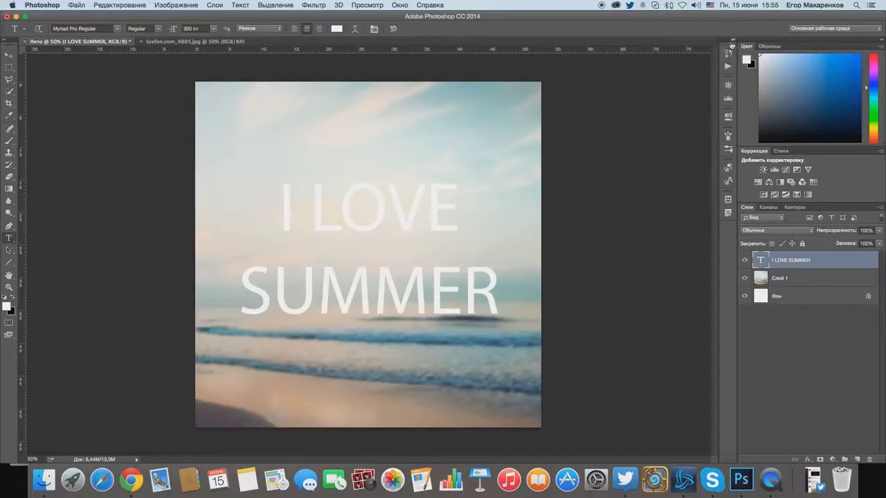
pyautogui.click(728, 52)
# - Run the Long Shadow 45° action, continuing through each 'object unavailable' dialog until done
pyautogui.click(664, 47)
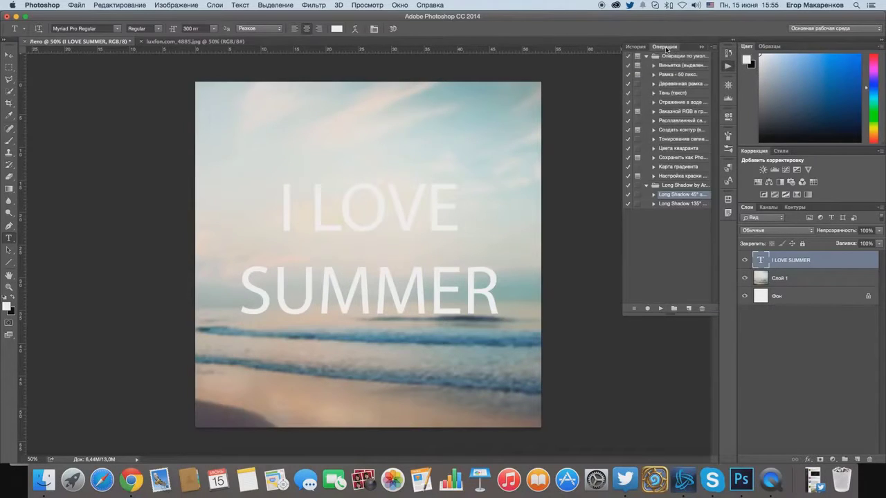
pyautogui.click(661, 309)
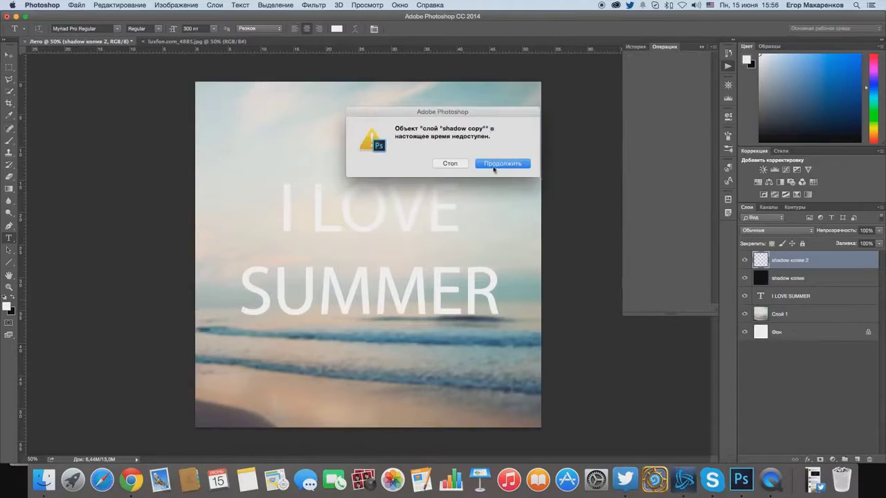
pyautogui.click(494, 168)
pyautogui.click(494, 169)
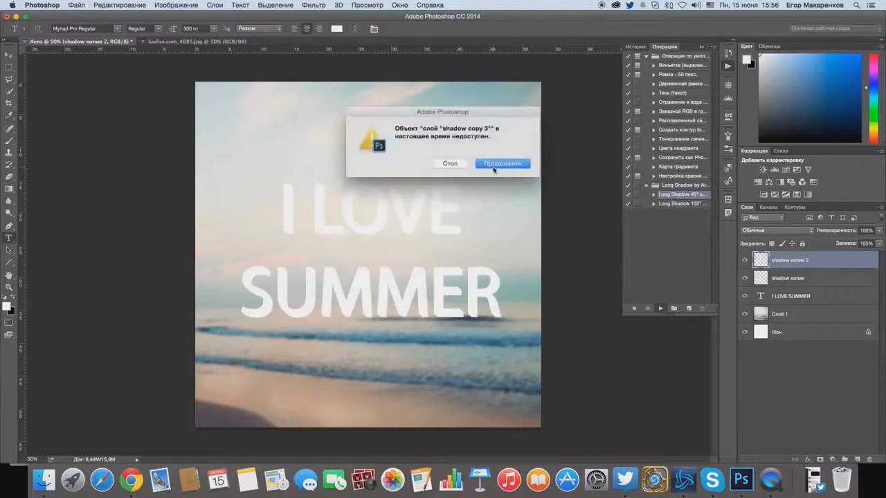
pyautogui.click(493, 167)
pyautogui.click(493, 167)
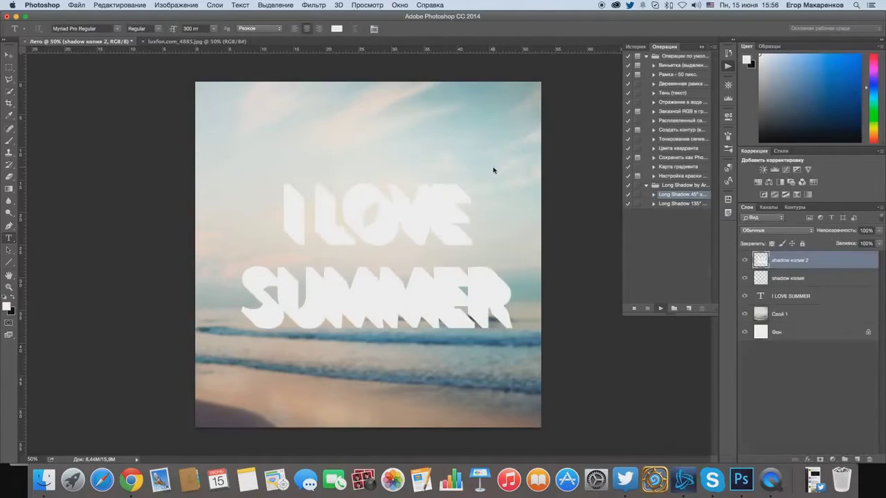
pyautogui.click(493, 170)
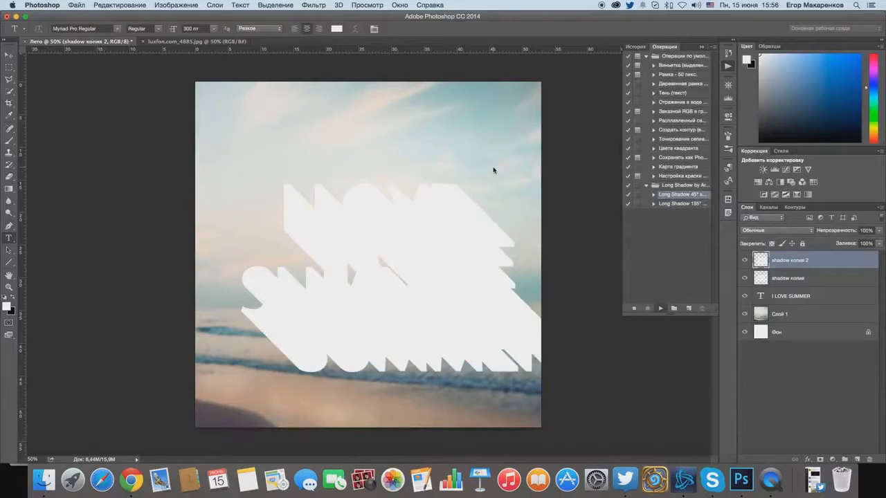
pyautogui.click(493, 170)
pyautogui.click(494, 169)
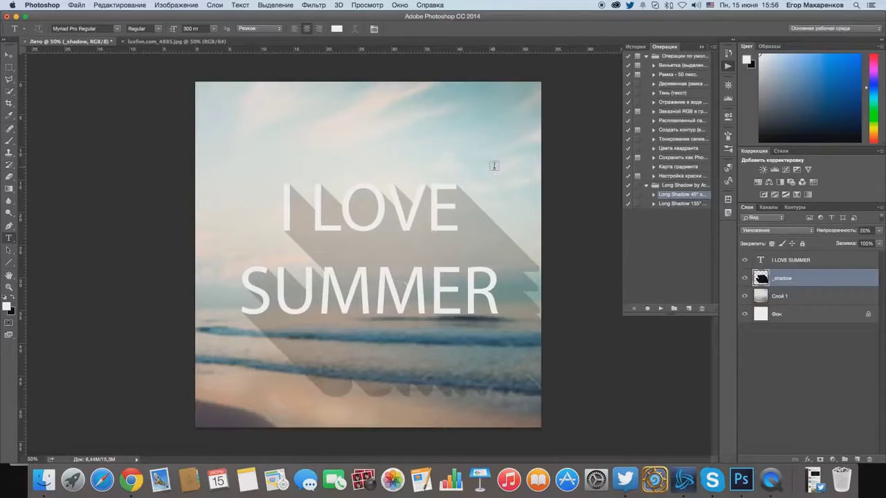
# - Close the Actions panel and set the shadow layer's opacity to 20%
pyautogui.click(702, 47)
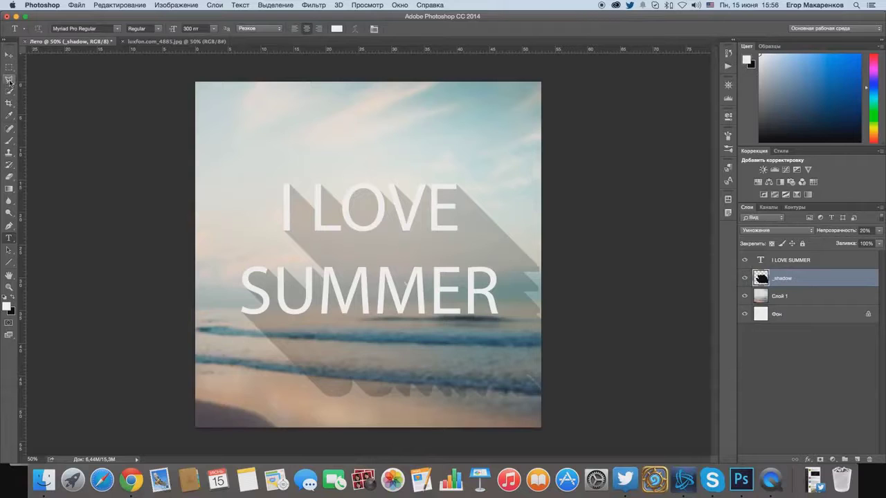
pyautogui.click(9, 80)
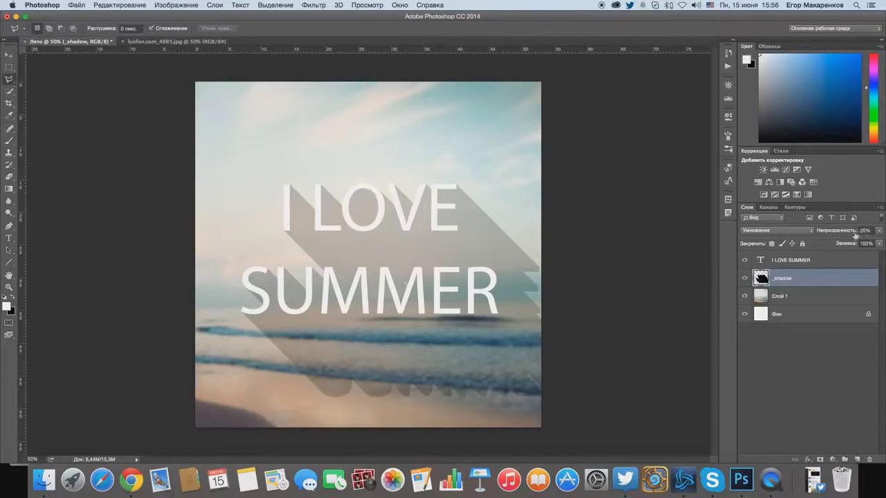
pyautogui.click(878, 234)
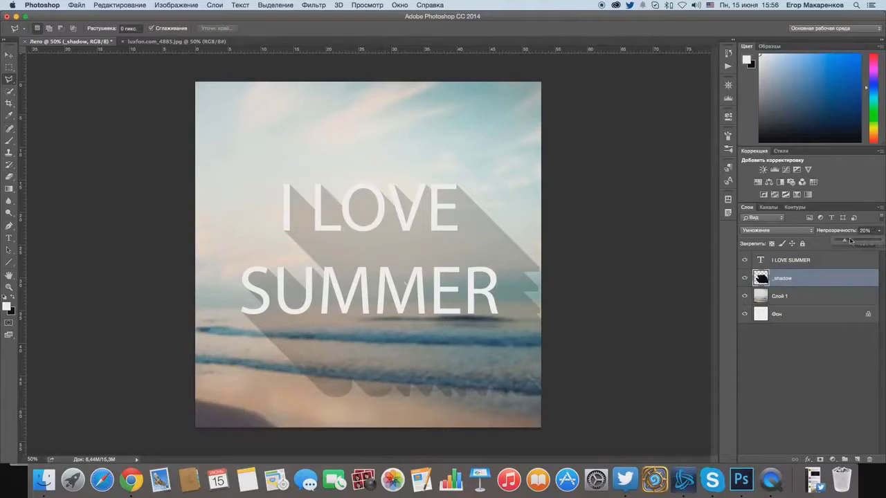
pyautogui.moveTo(854, 241); pyautogui.dragTo(846, 241)
# - Start a polygonal selection with a first point on the diagonal across SUMMER
pyautogui.scroll(-3, 493, 220)
pyautogui.scroll(3, 490, 220)
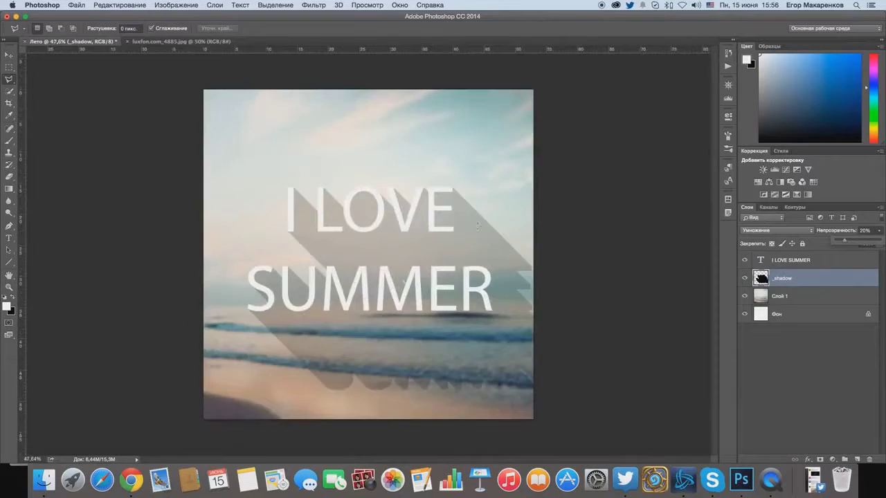
pyautogui.scroll(3, 485, 221)
pyautogui.scroll(2, 471, 227)
pyautogui.scroll(-2, 462, 230)
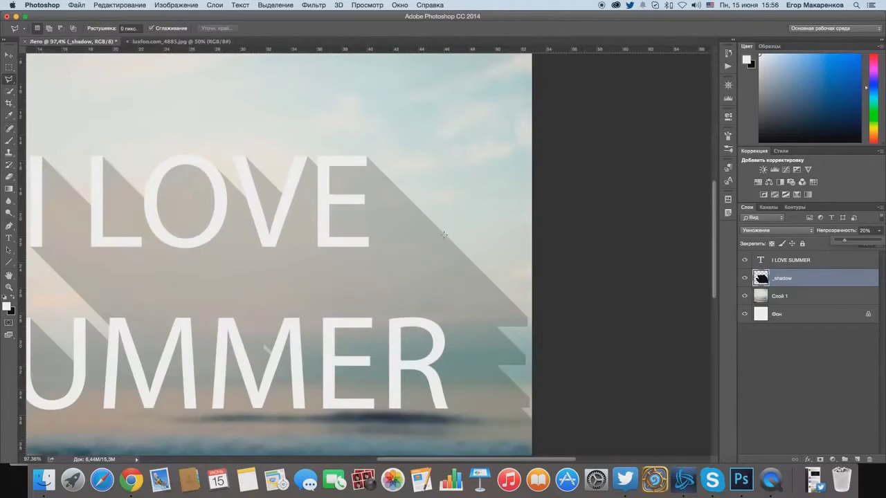
pyautogui.click(443, 235)
pyautogui.moveTo(63, 312); pyautogui.dragTo(157, 313)
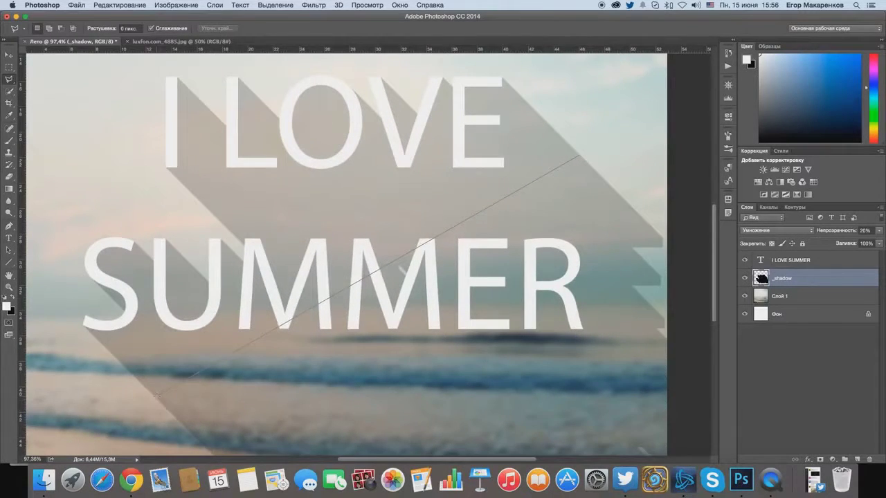
pyautogui.moveTo(157, 396); pyautogui.dragTo(158, 319)
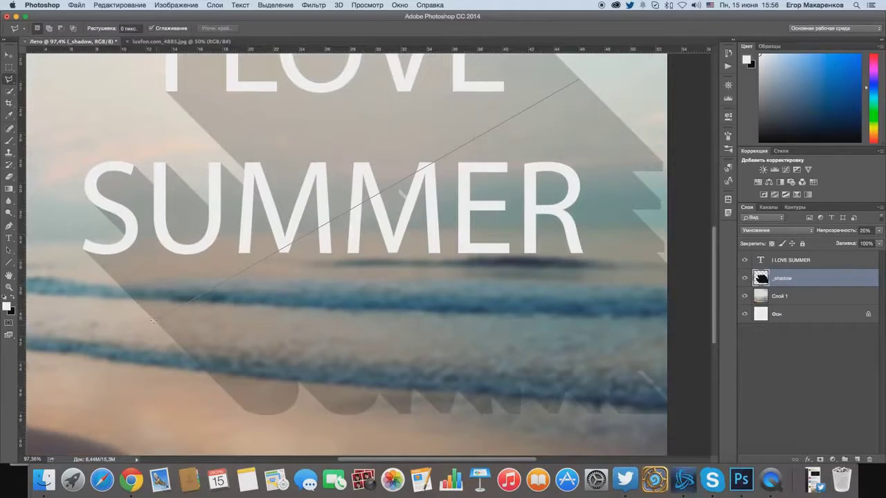
# - Extend the selection past the image's bottom edge and close it around the shadow tail
pyautogui.scroll(-5, 153, 320)
pyautogui.scroll(-2, 182, 317)
pyautogui.scroll(5, 182, 316)
pyautogui.scroll(8, 179, 319)
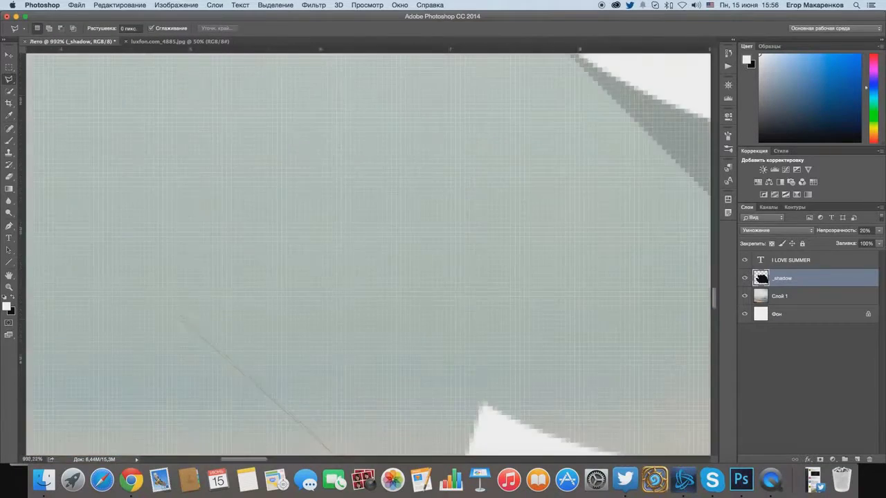
pyautogui.scroll(-2, 179, 319)
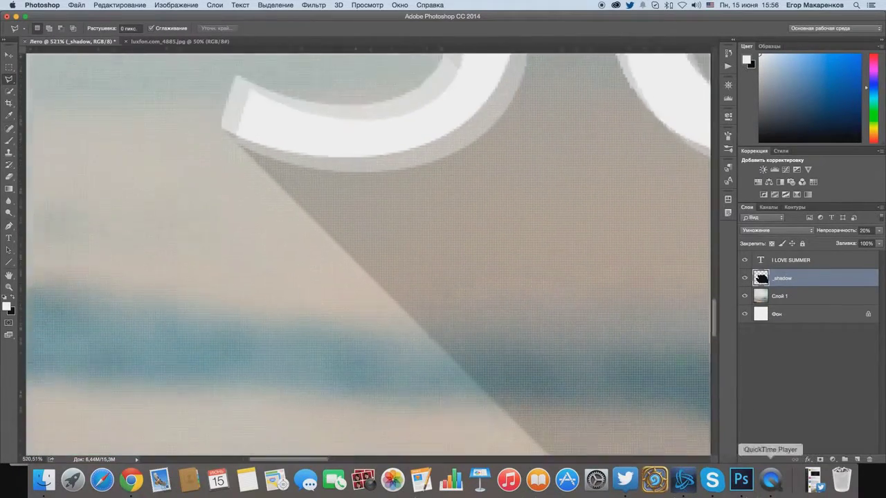
pyautogui.scroll(-5, 699, 415)
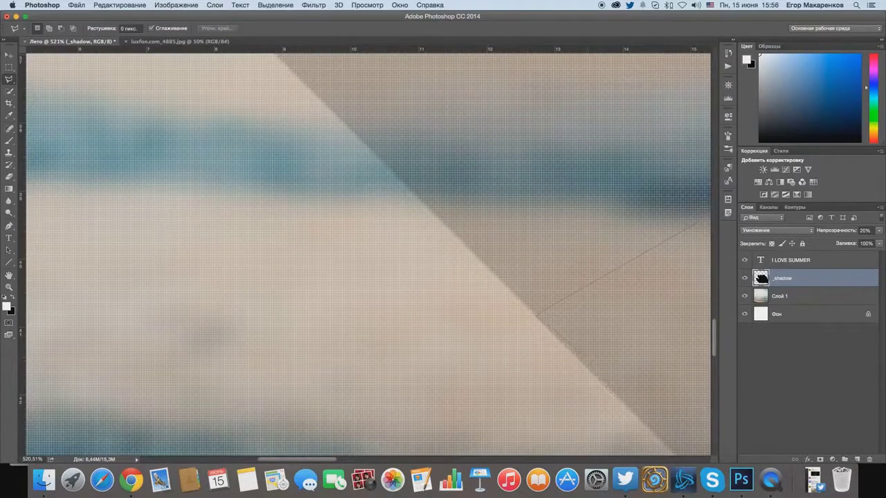
pyautogui.scroll(-5, 579, 151)
pyautogui.hscroll(5, 579, 152)
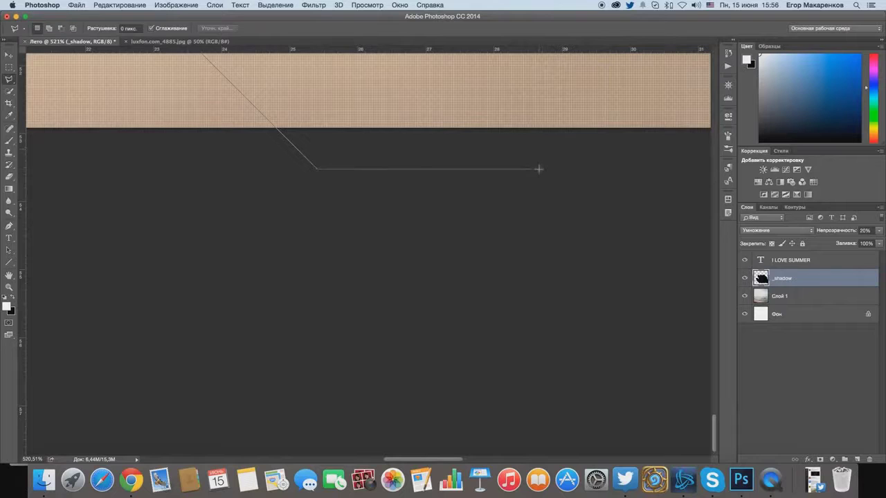
pyautogui.scroll(4, 653, 174)
pyautogui.scroll(-1, 627, 248)
pyautogui.scroll(-10, 626, 247)
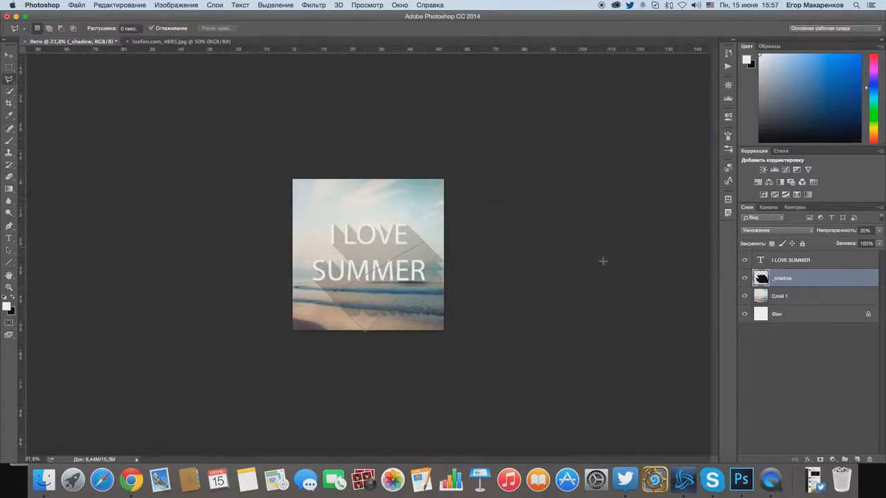
pyautogui.click(558, 339)
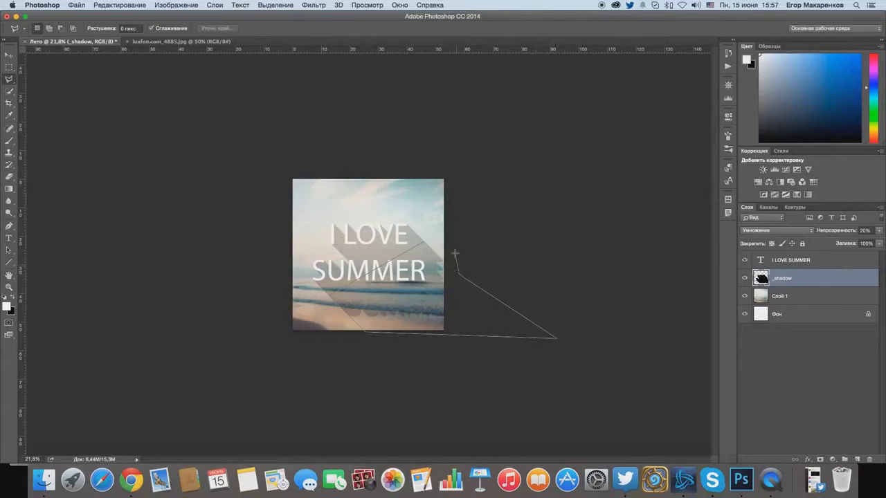
pyautogui.scroll(2, 457, 257)
pyautogui.scroll(4, 457, 256)
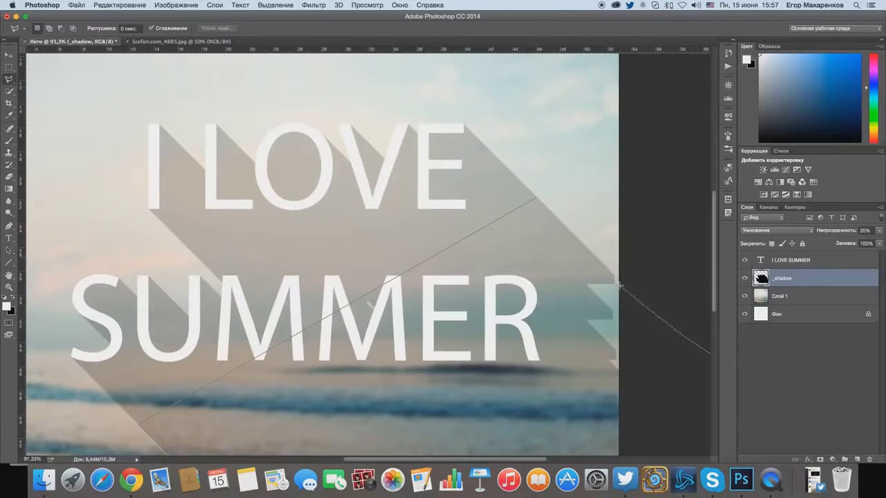
pyautogui.scroll(2, 637, 286)
pyautogui.hscroll(3, 683, 283)
pyautogui.hscroll(3, 664, 291)
pyautogui.hscroll(3, 644, 304)
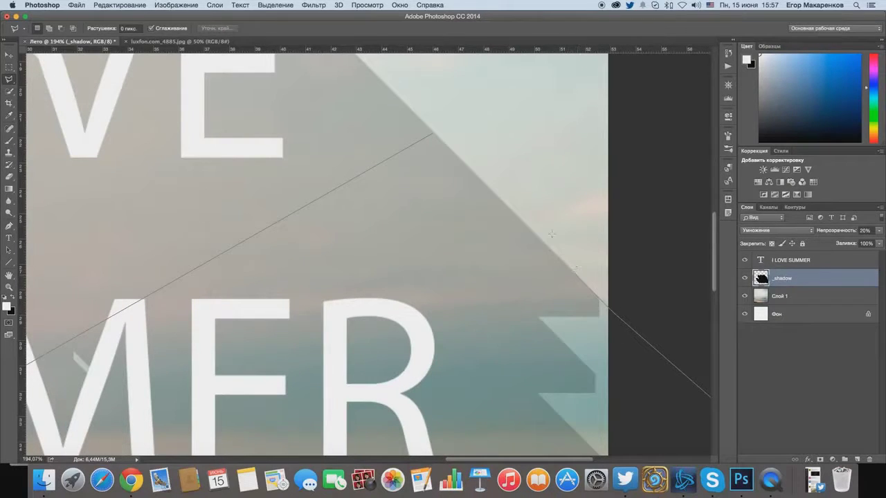
pyautogui.click(434, 131)
# - Paint black with a hard brush over the selected area to hide the shadow tail
pyautogui.click(9, 140)
pyautogui.rightClick(296, 242)
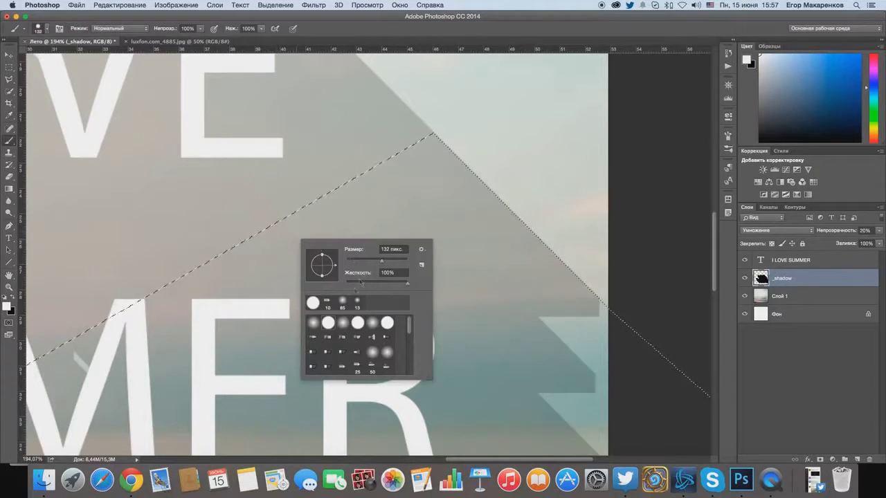
pyautogui.press('Escape')
pyautogui.press('x')
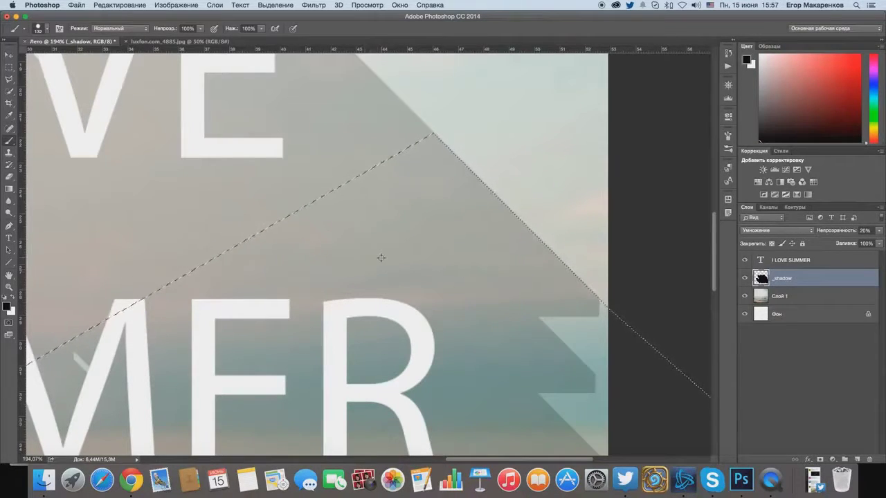
pyautogui.scroll(-5, 380, 257)
pyautogui.moveTo(369, 331)
pyautogui.mouseDown()
pyautogui.moveTo(352, 328)
pyautogui.moveTo(436, 329)
pyautogui.moveTo(452, 273)
pyautogui.mouseUp()
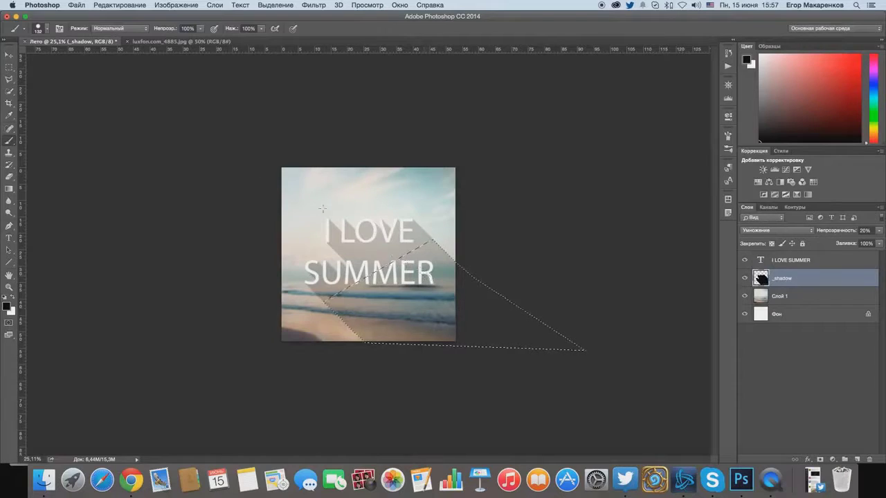
# - Deselect everything on the canvas with the Rectangular Marquee's right-click Deselect
pyautogui.press('m')
pyautogui.rightClick(428, 275)
pyautogui.click(450, 272)
pyautogui.scroll(-3, 416, 278)
# - Zoom to inspect the trimmed diagonal shadow, then switch back to the Type tool
pyautogui.scroll(3, 416, 278)
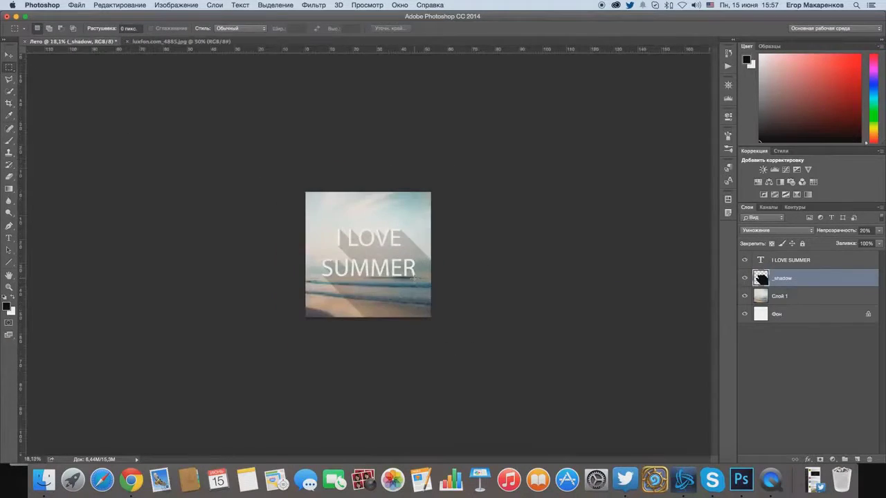
pyautogui.scroll(3, 415, 279)
pyautogui.scroll(2, 414, 278)
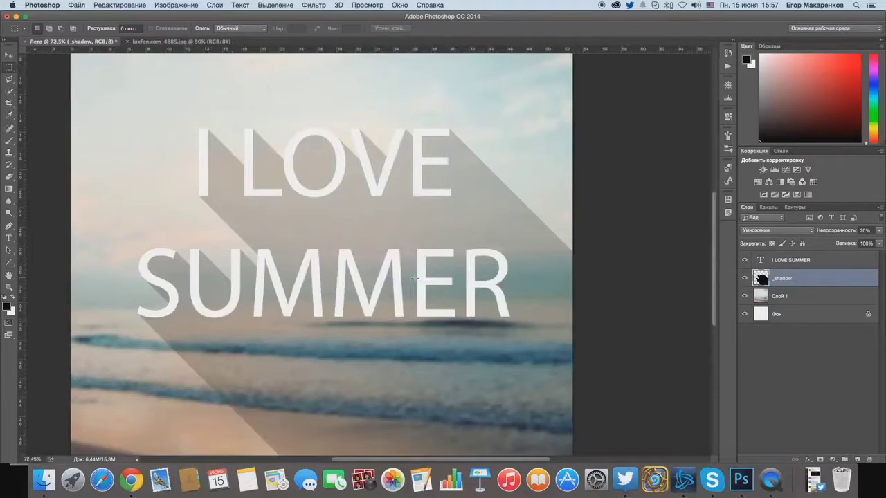
pyautogui.scroll(-2, 414, 278)
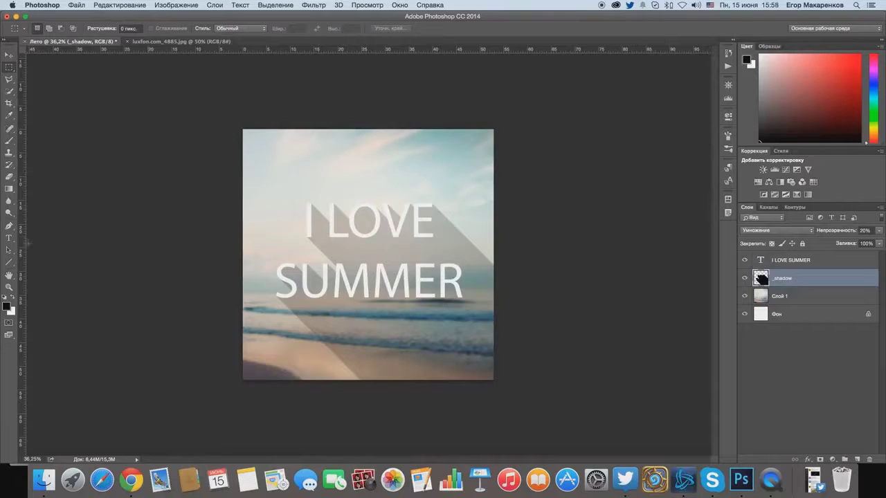
pyautogui.click(9, 238)
pyautogui.scroll(-1, 475, 383)
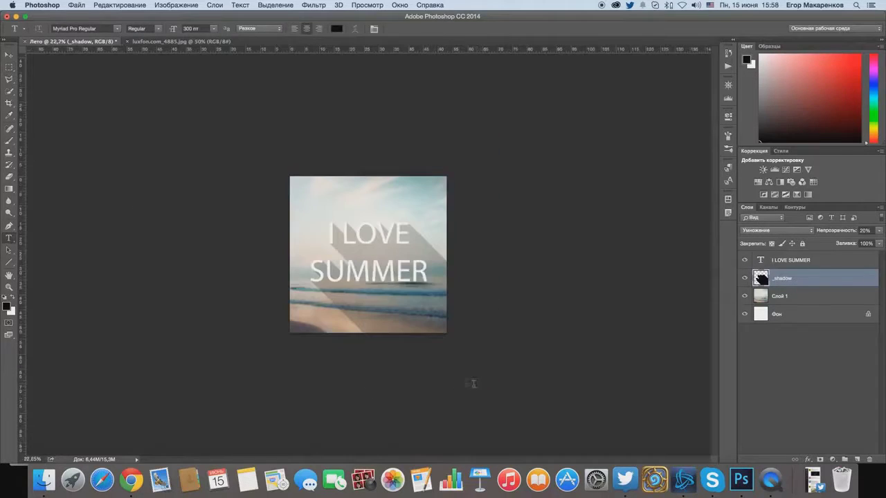